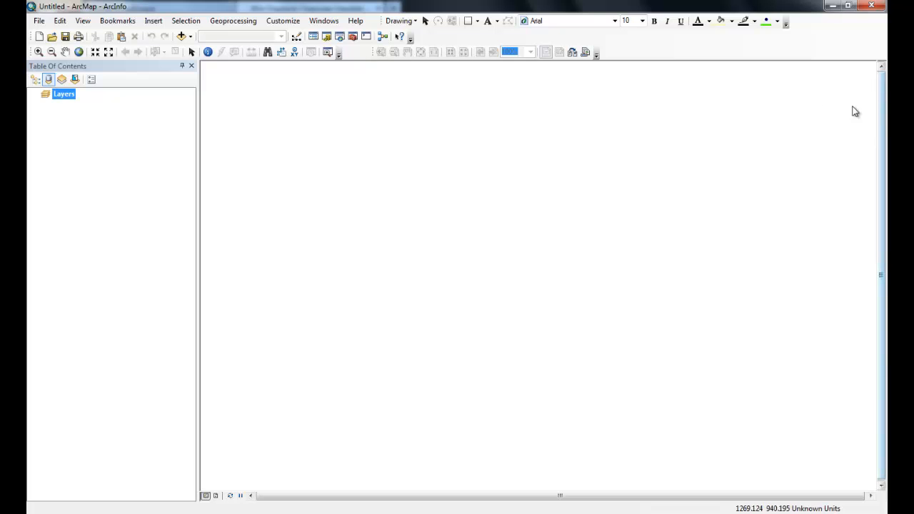
Open the Catalog window.
left_click(285, 23)
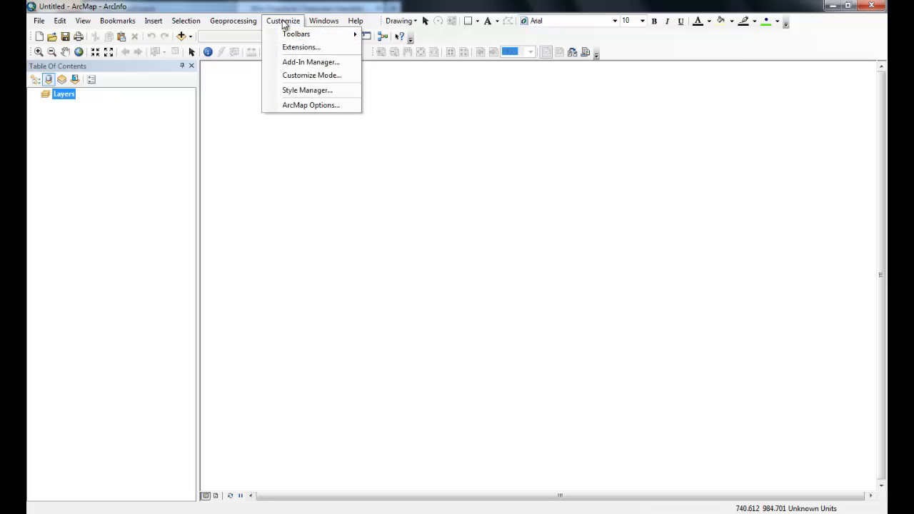
mouse_move(323, 24)
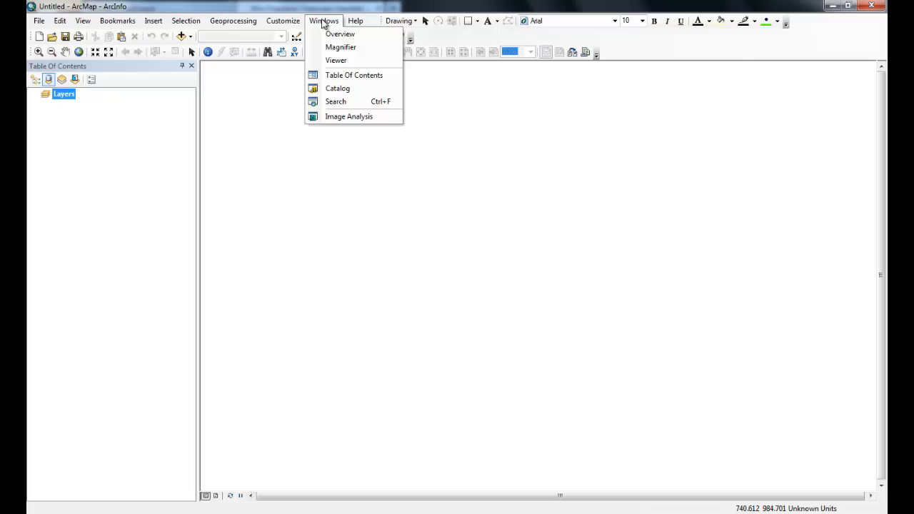
left_click(337, 89)
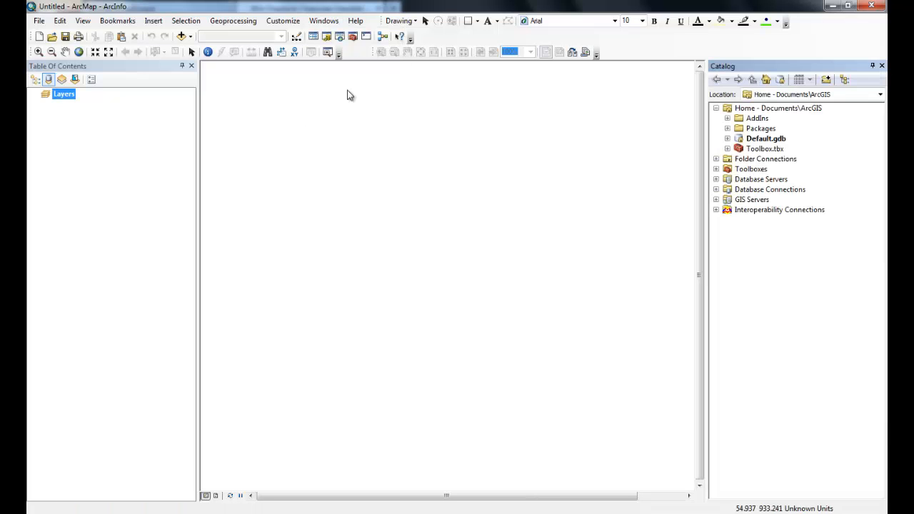
Try out auto-hide on the Catalog window and pin it open again.
left_click(872, 66)
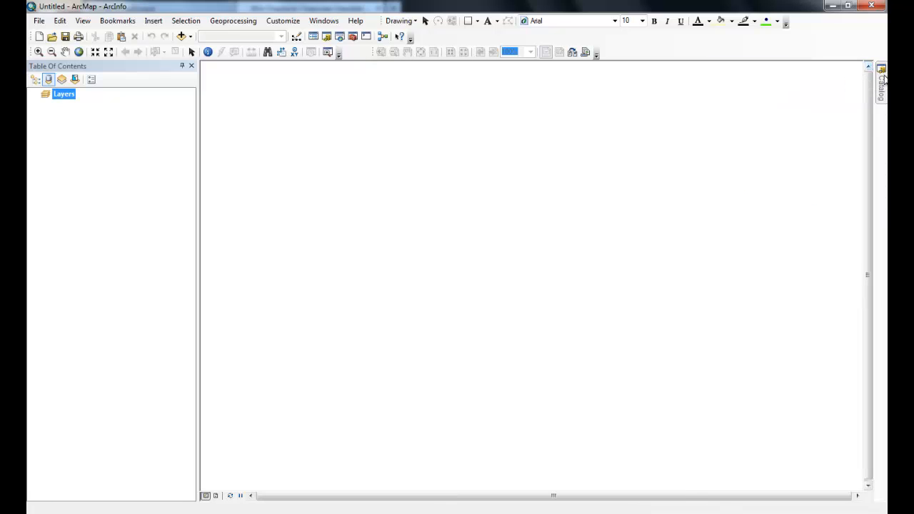
mouse_move(884, 79)
left_click(859, 67)
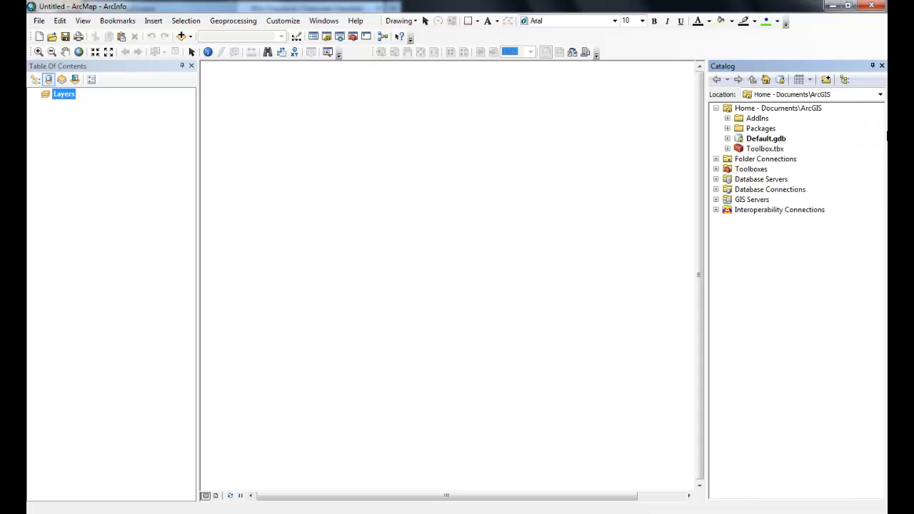
left_click(874, 67)
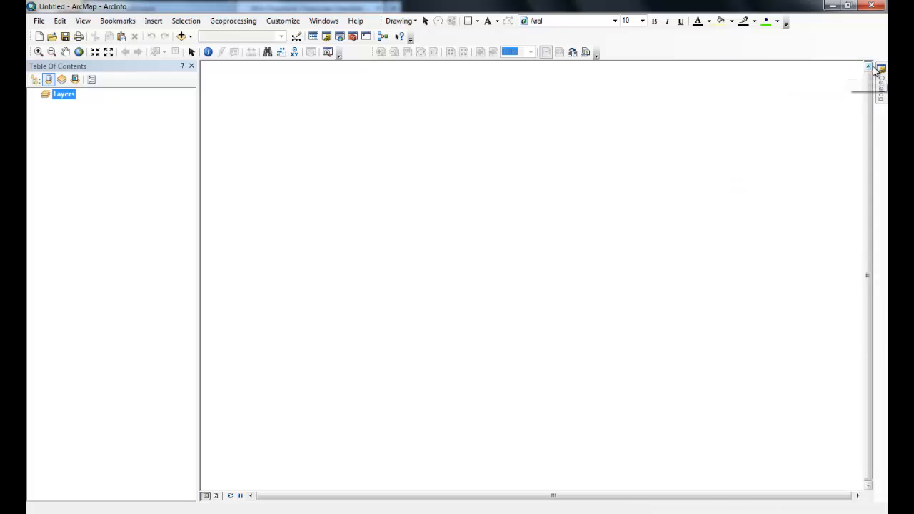
left_click(861, 66)
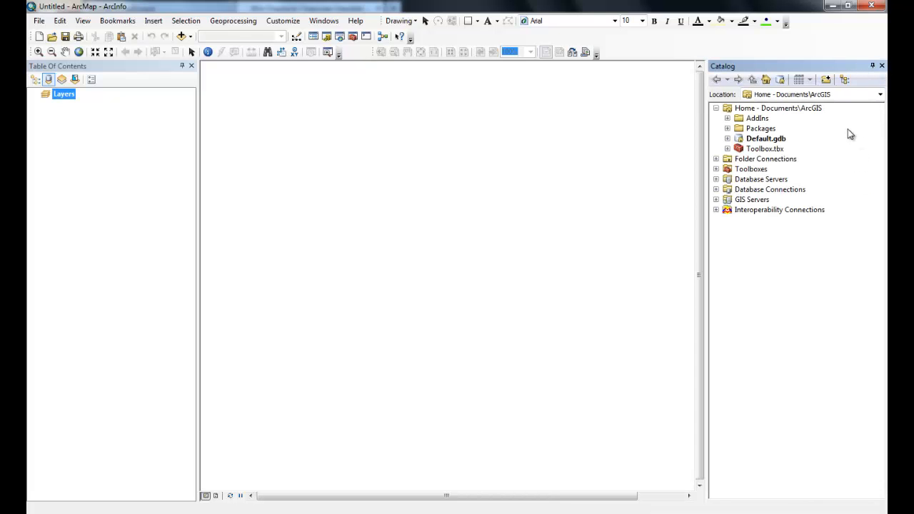
Expand the folder connections, start a new folder connection and browse to C:\ESRIPress\GIST1.
left_click(716, 159)
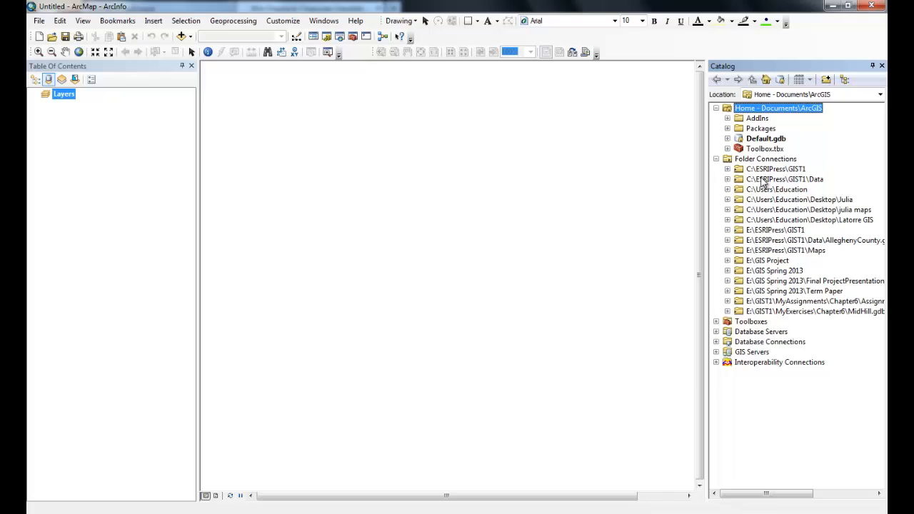
left_click(727, 230)
left_click(827, 80)
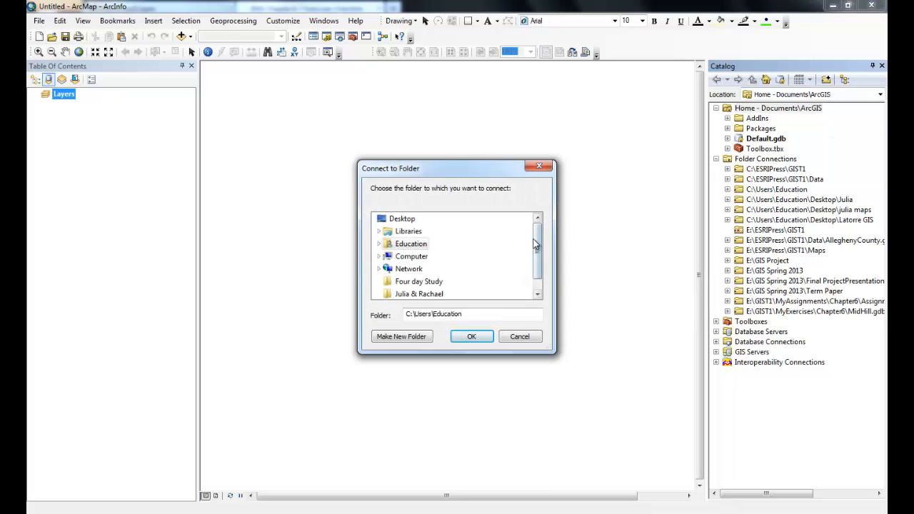
mouse_move(541, 245)
left_mouse_down()
mouse_move(545, 259)
mouse_move(540, 236)
left_mouse_up()
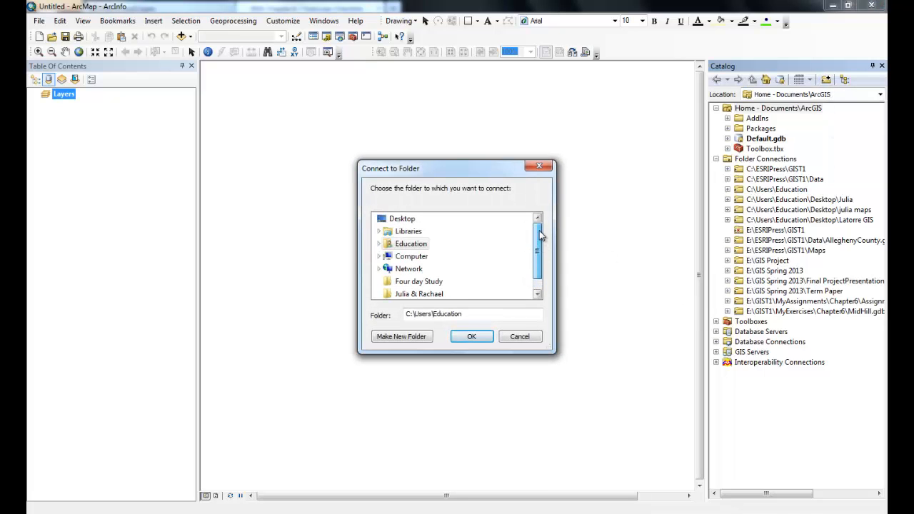
double_click(410, 256)
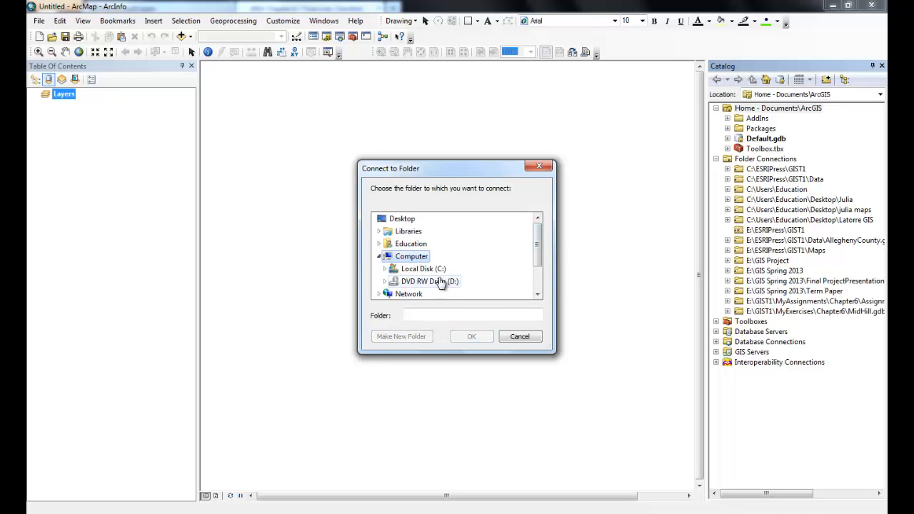
double_click(423, 268)
double_click(422, 282)
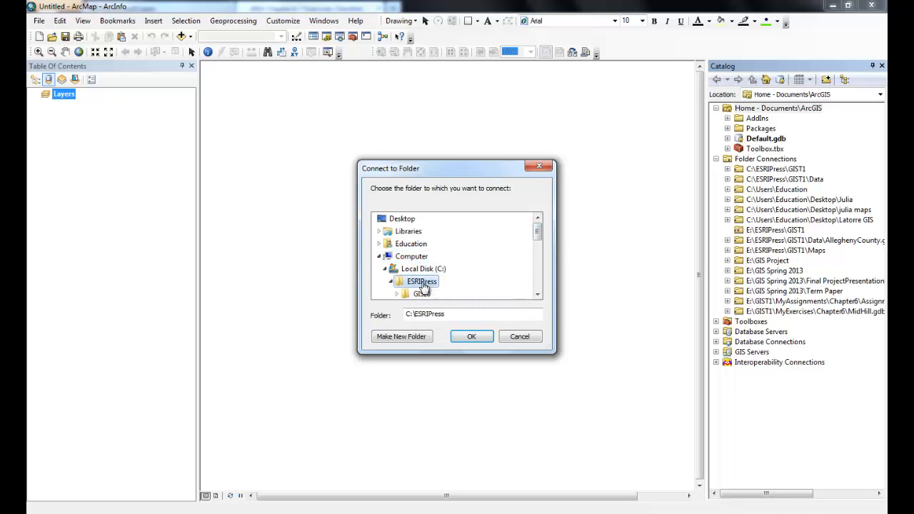
left_click(539, 299)
left_click(540, 299)
left_click(539, 298)
double_click(429, 270)
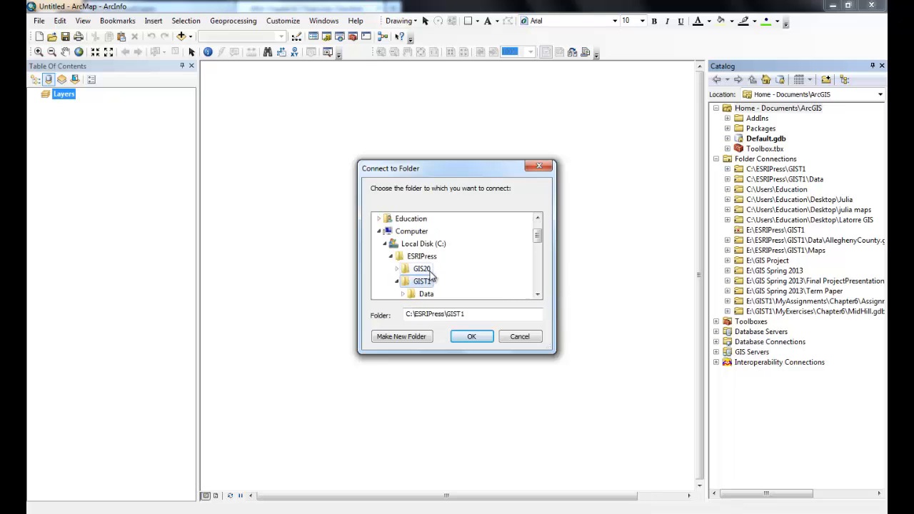
Choose the Chapter7 folder inside MyAssignments and connect to it.
scroll(500, 282, "down", 1)
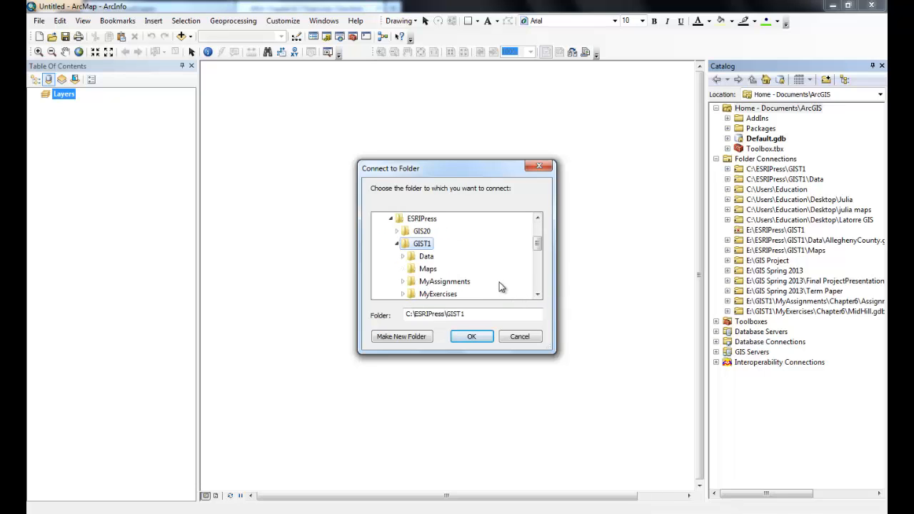
scroll(499, 282, "down", 1)
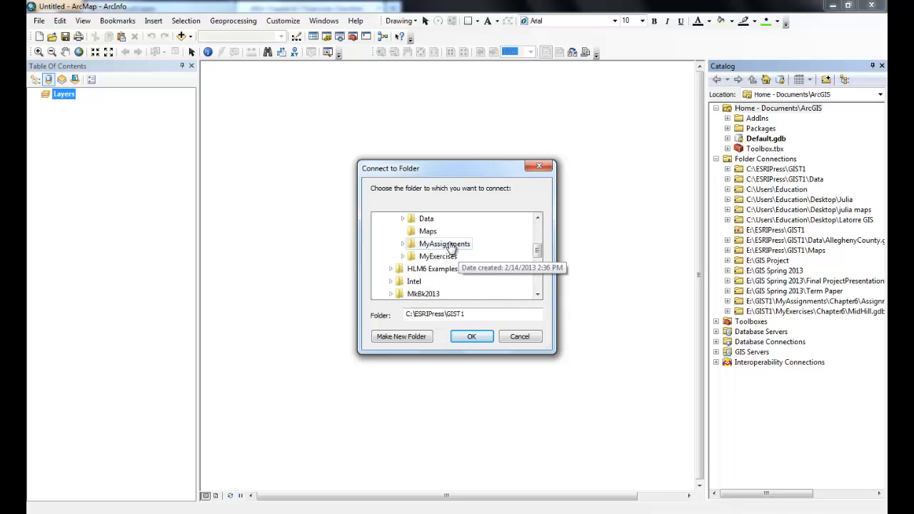
double_click(446, 245)
scroll(495, 269, "down", 3)
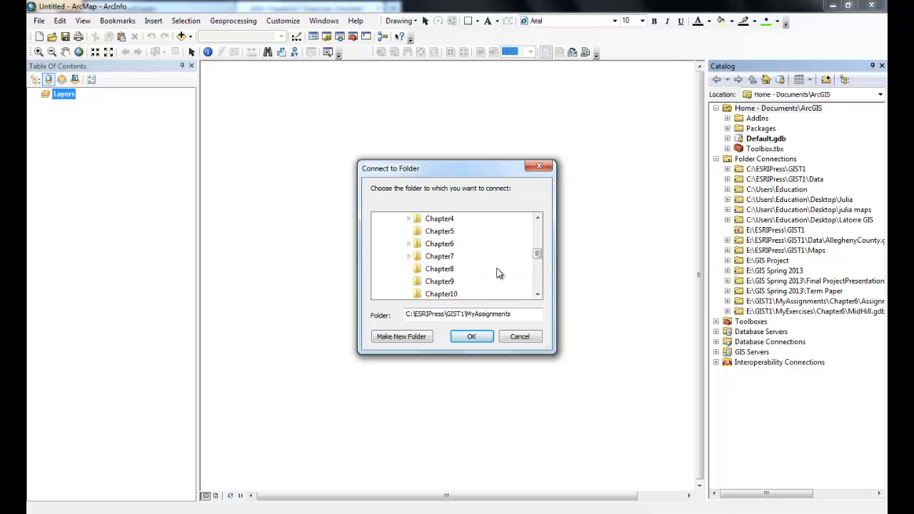
double_click(443, 257)
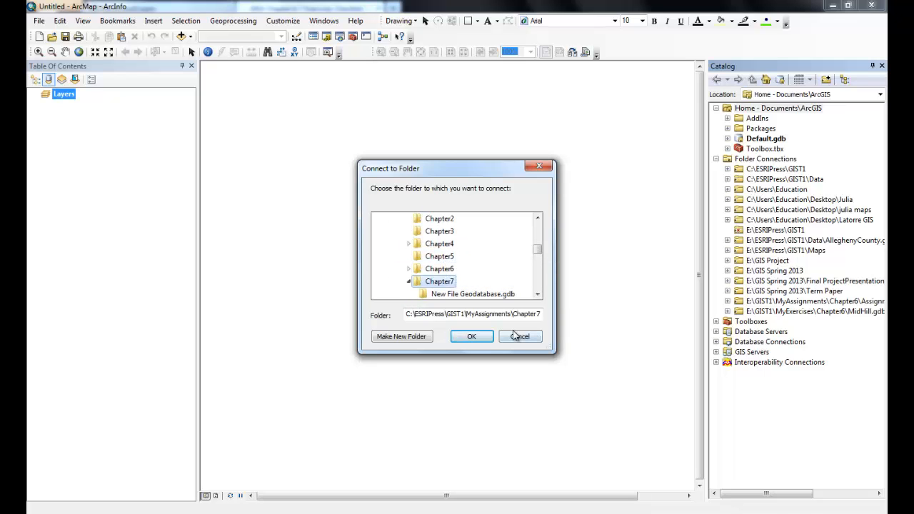
left_click(473, 337)
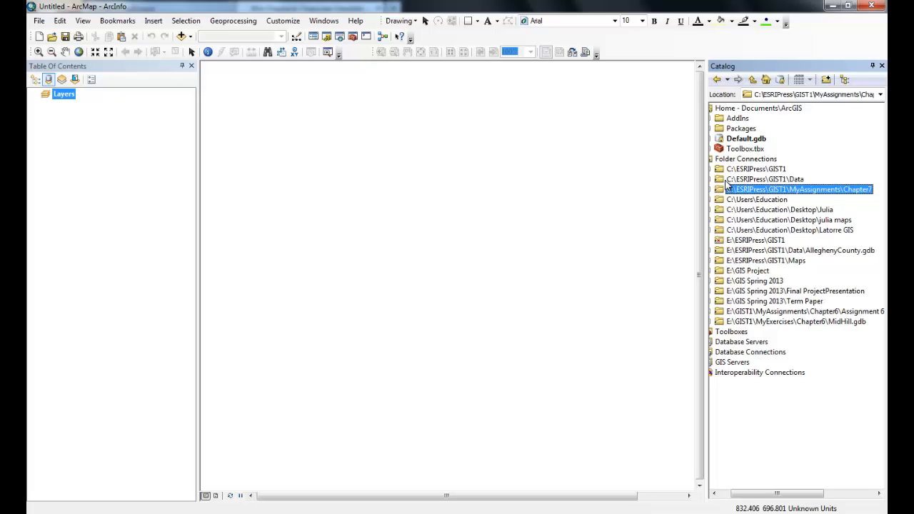
Create a new file geodatabase named Bower7-1 in the connected MyAssignments\Chapter7 folder.
right_click(778, 191)
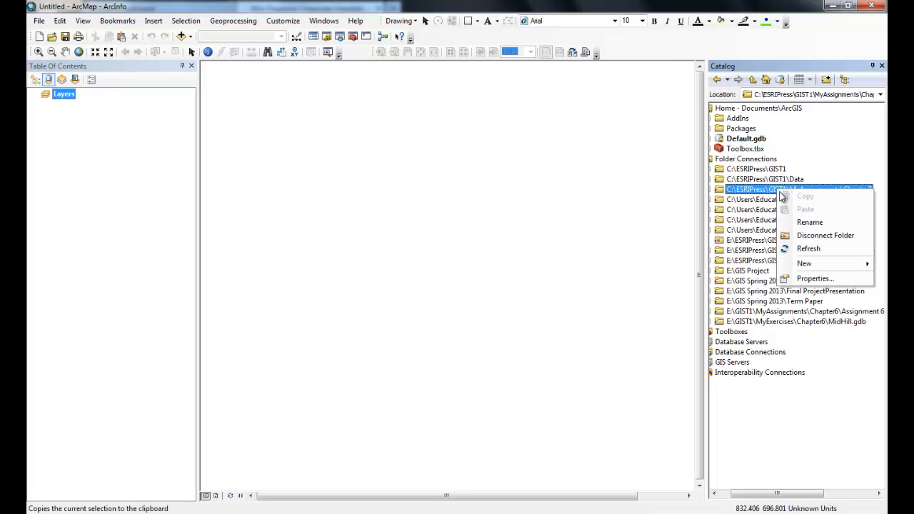
mouse_move(815, 263)
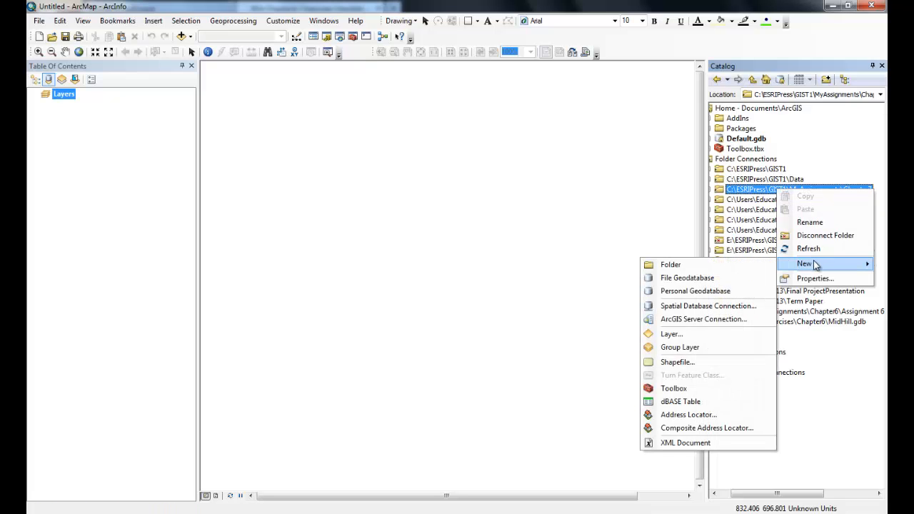
left_click(718, 278)
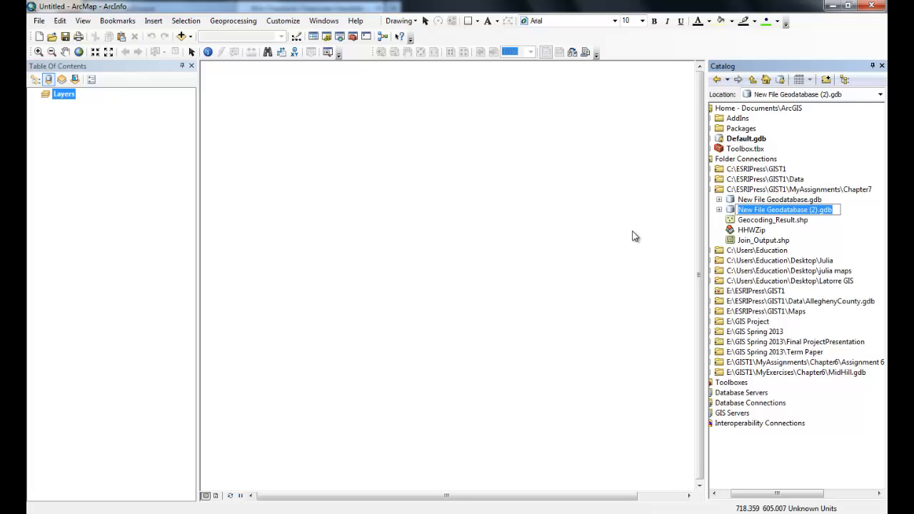
type("Bower")
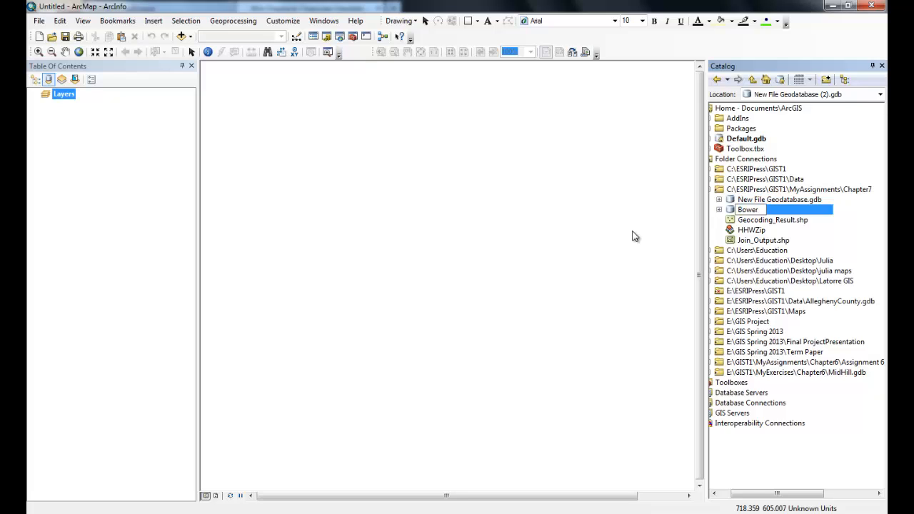
type("7-1")
key("Return")
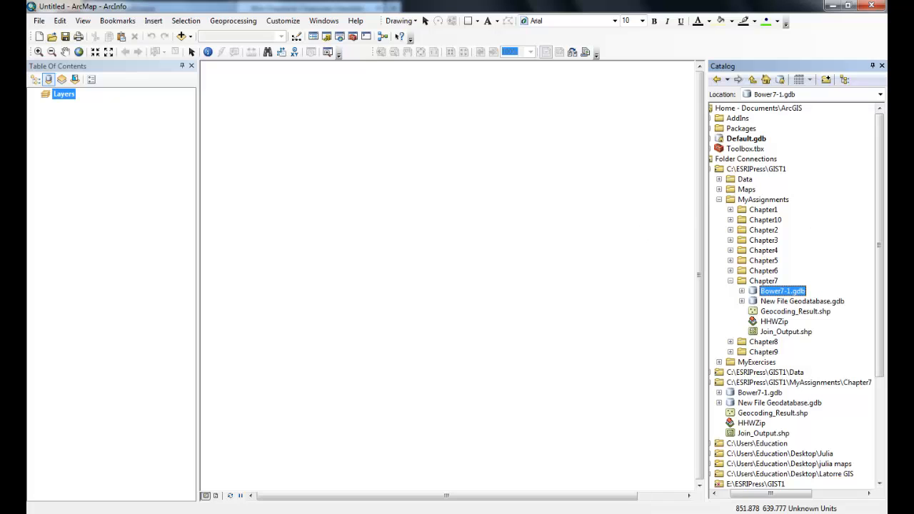
Start a new address locator in Bower7-1.gdb and set its style to US Address - ZIP 5-Digit.
left_click(741, 292)
right_click(784, 295)
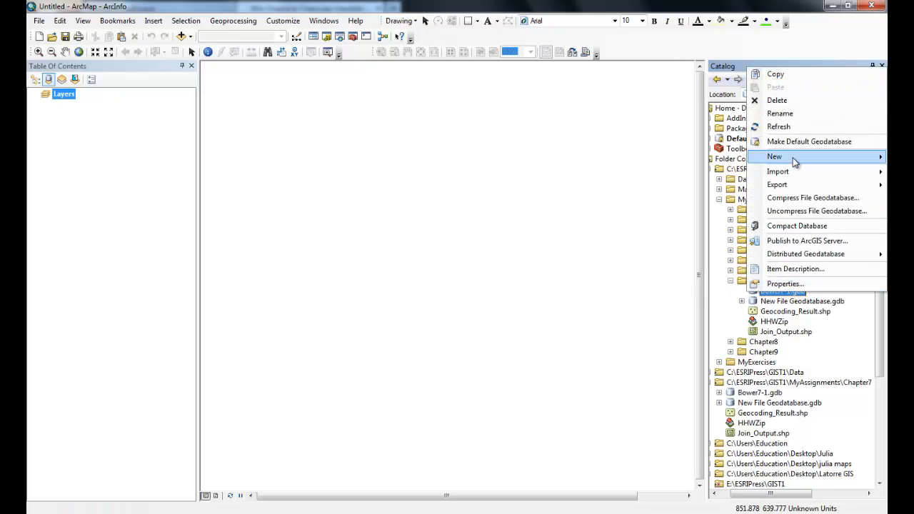
mouse_move(795, 162)
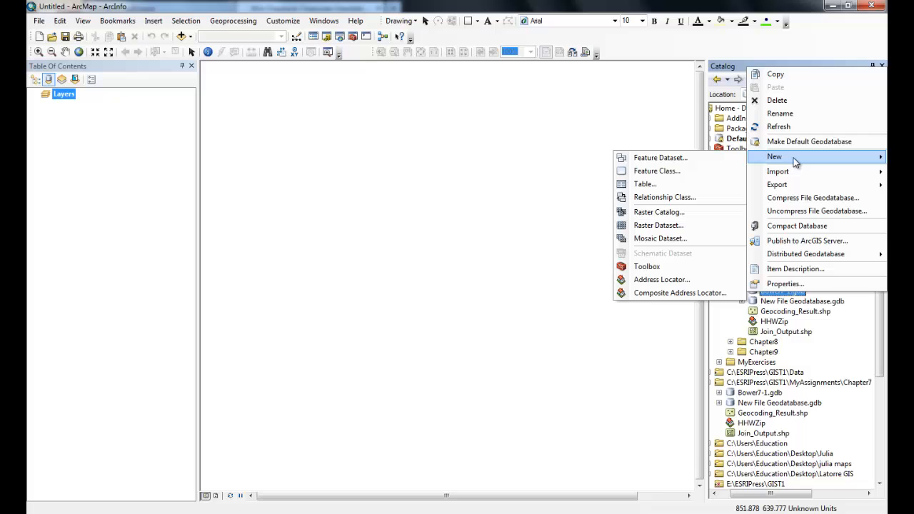
left_click(672, 282)
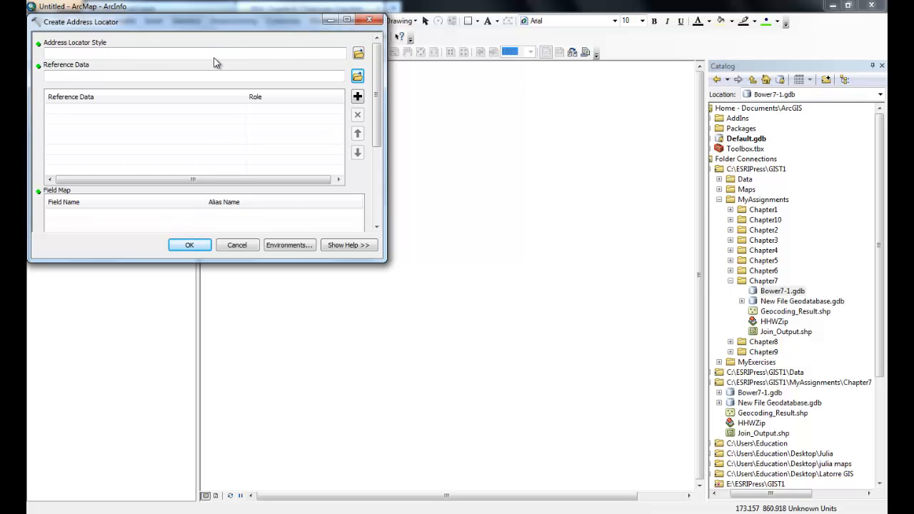
left_click(358, 56)
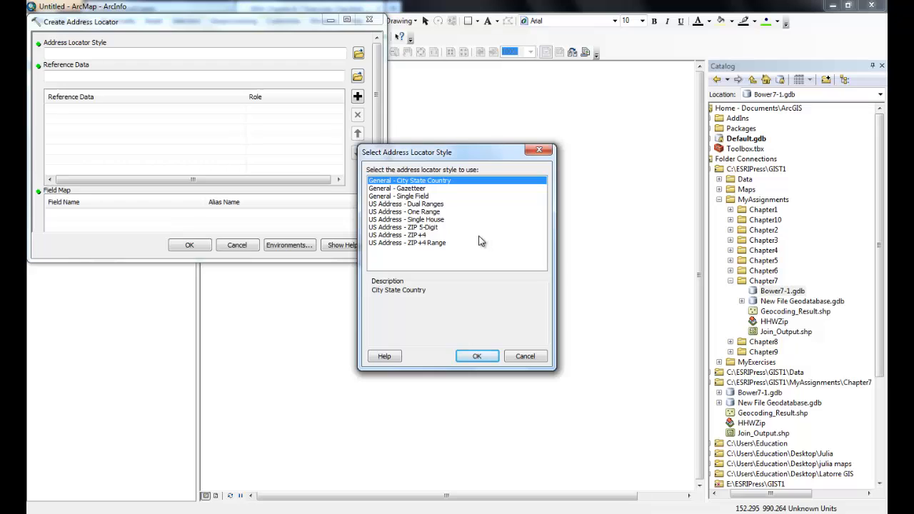
left_click(422, 228)
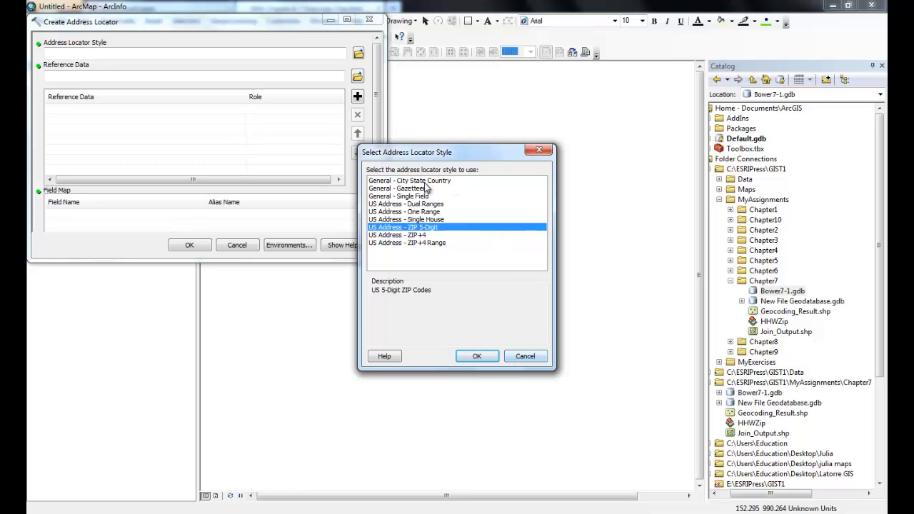
left_click(477, 355)
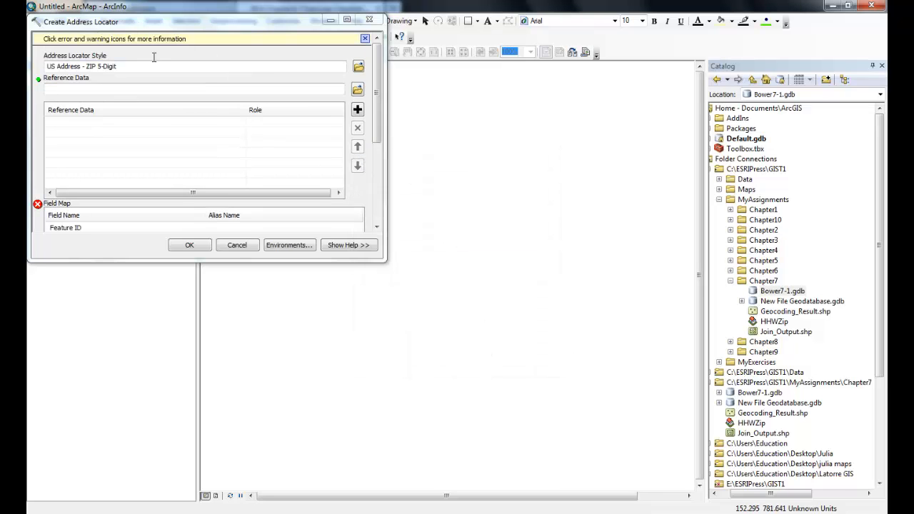
Add PAZip from UnitedStates.gdb in C:\ESRIPress\GIST1\Data as reference data, and enlarge the dialog to show all the locator's settings.
left_click(358, 91)
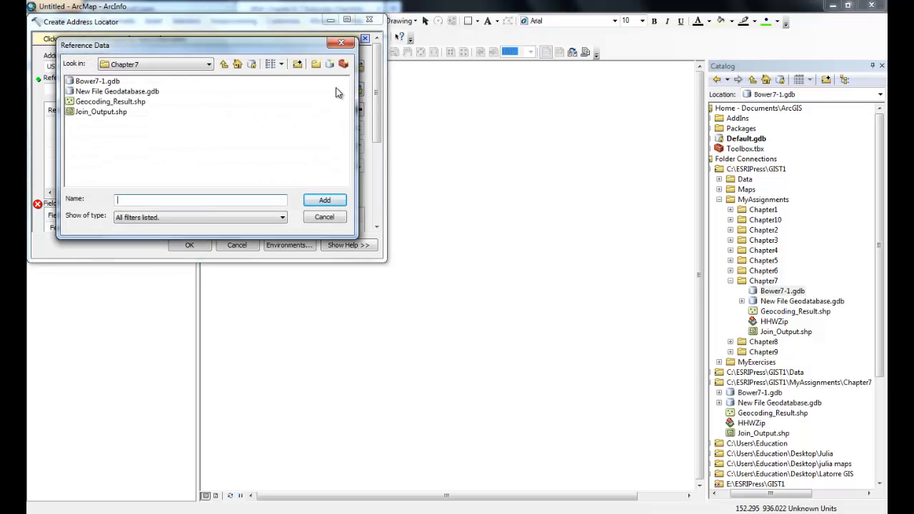
left_click(209, 65)
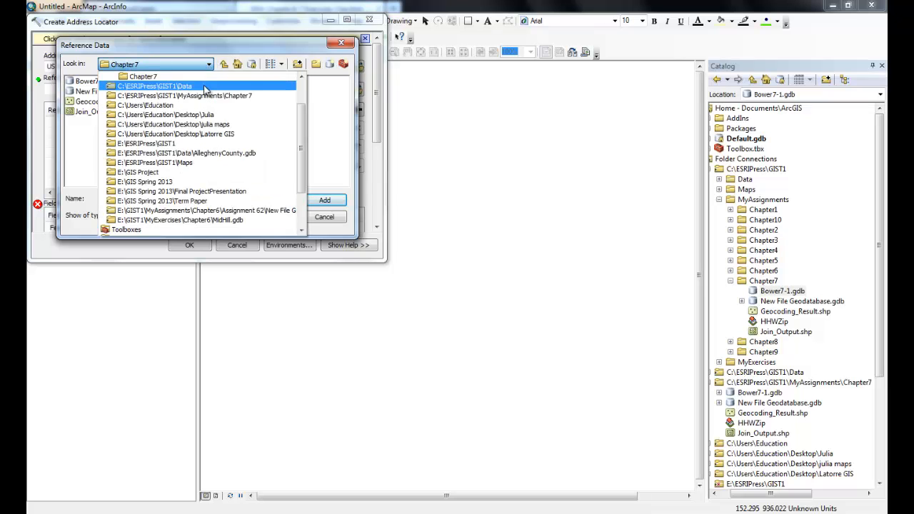
left_click(187, 86)
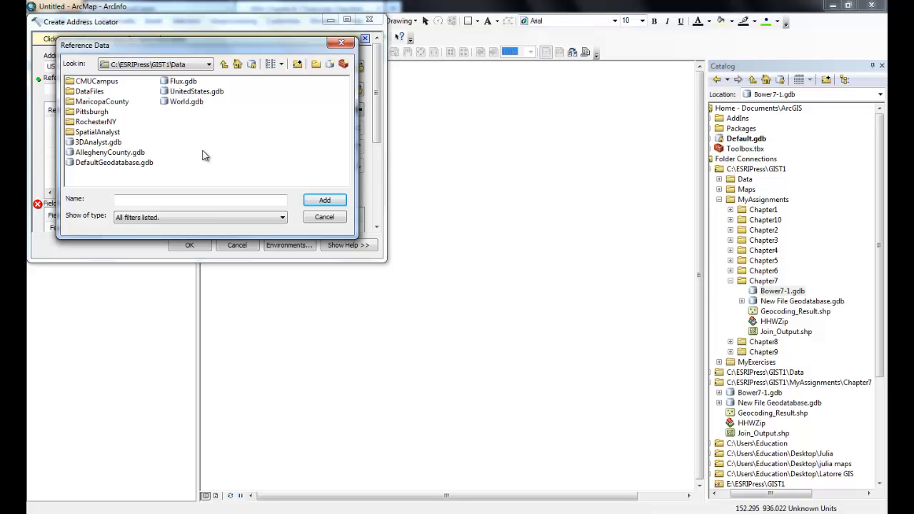
double_click(167, 92)
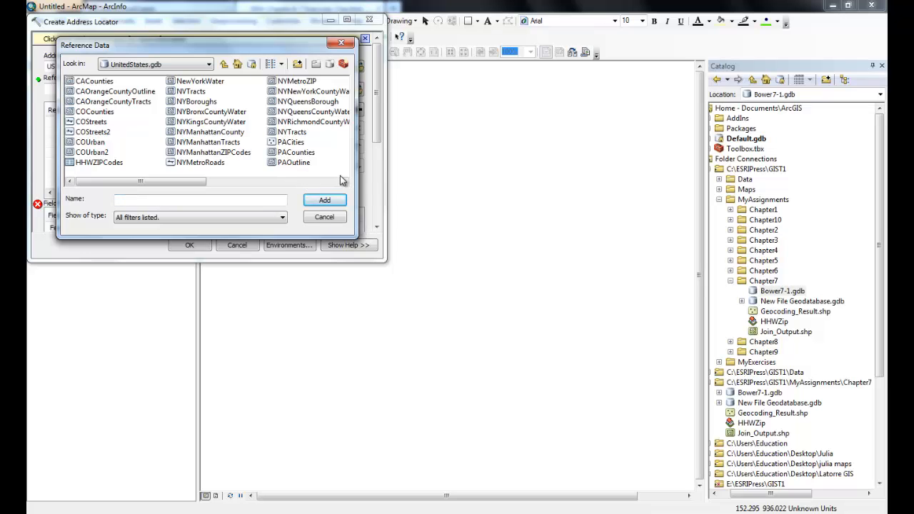
left_click(344, 182)
left_click(344, 183)
double_click(288, 90)
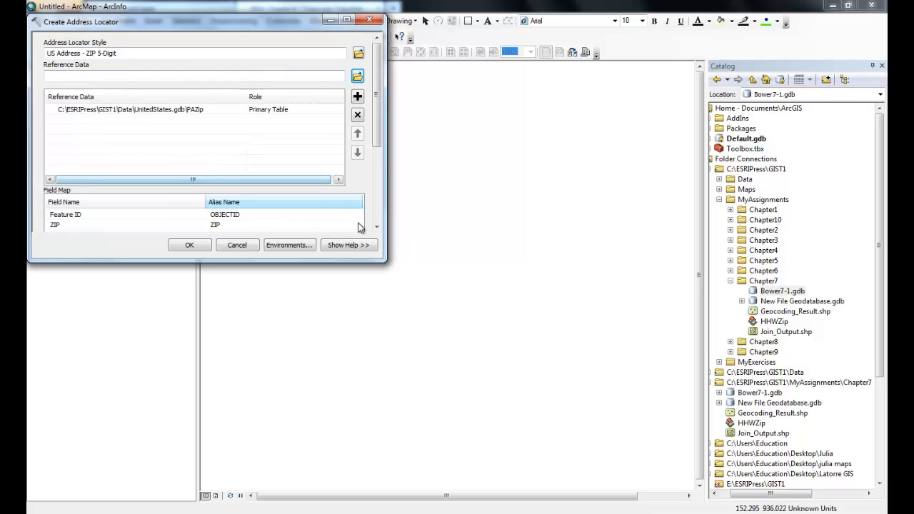
left_click_drag(381, 260, 498, 411)
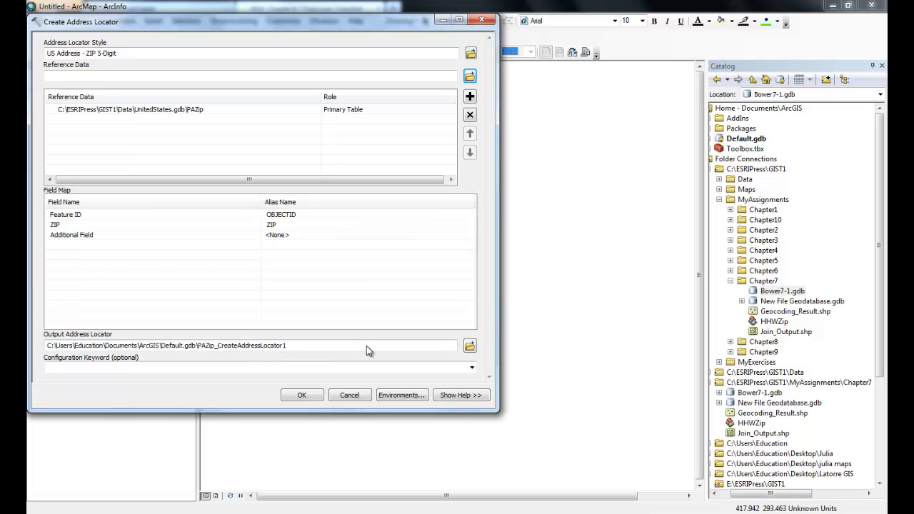
Browse for the output address locator's location and open Bower7-1.gdb in the Chapter7 folder.
left_click(470, 346)
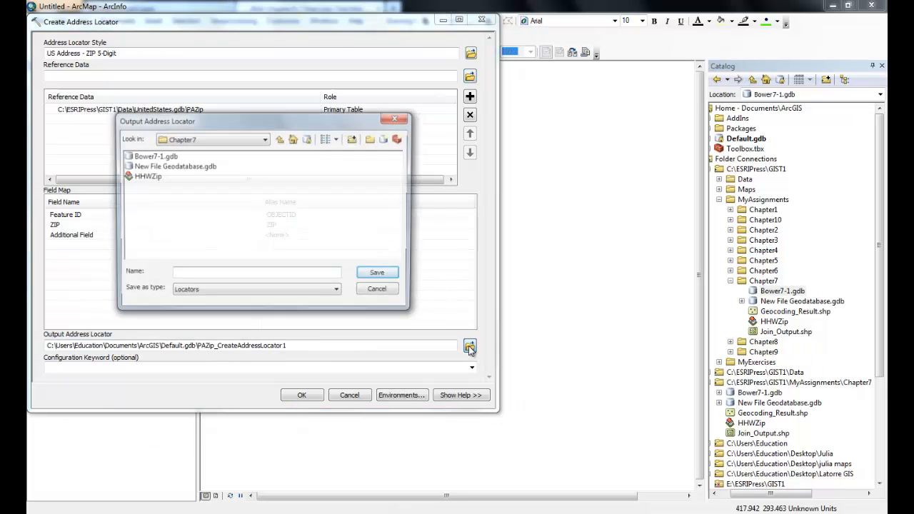
left_click(154, 156)
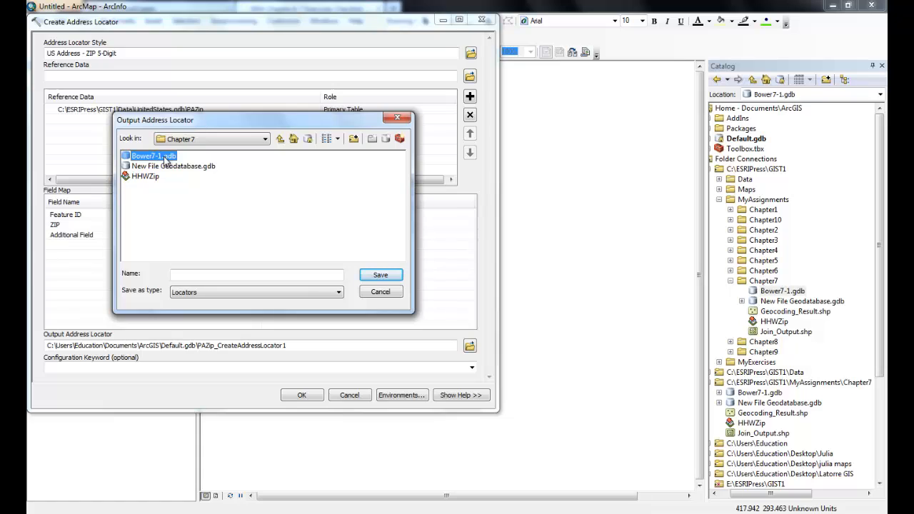
double_click(166, 159)
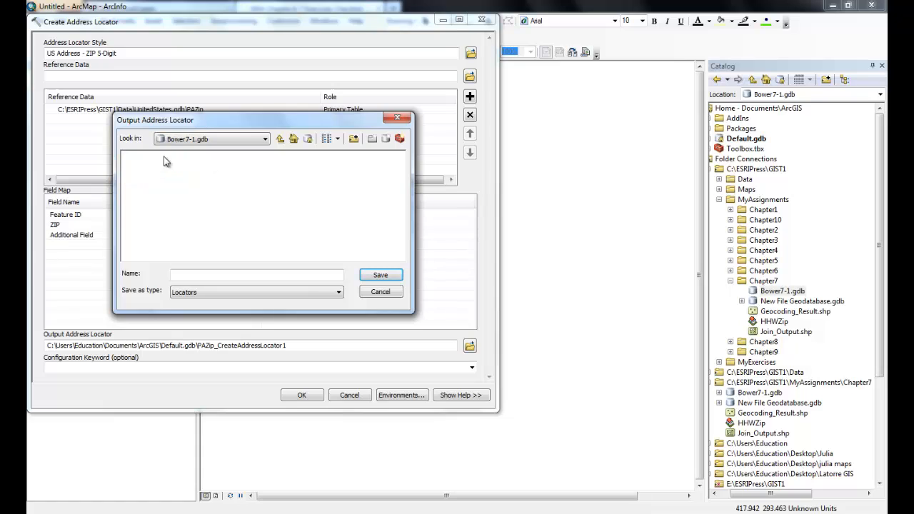
left_click(397, 277)
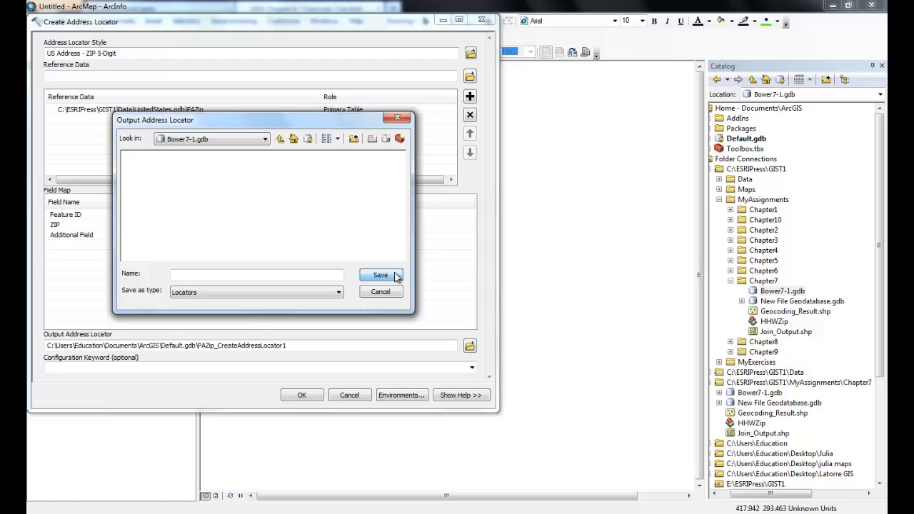
Name the output address locator HHWZIPLocator and save that output path in Bower7-1.gdb.
left_click(318, 272)
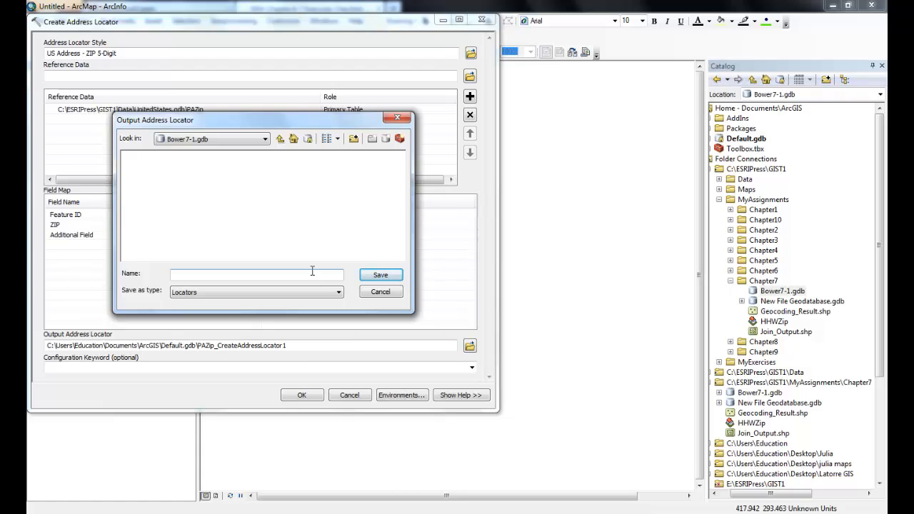
type("HH")
type("WZIPLocator")
key("Return")
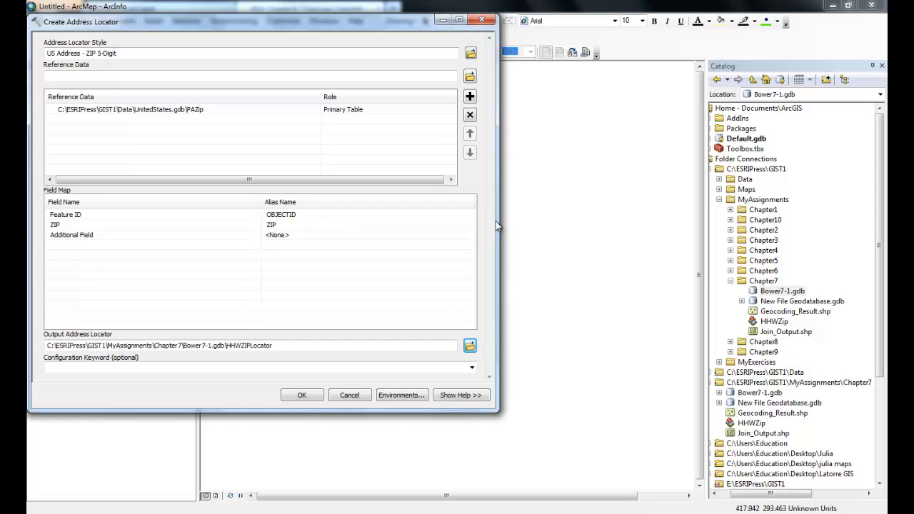
Create the address locator with these settings and expand Bower7-1.gdb under Chapter7 to show its contents.
left_click(314, 396)
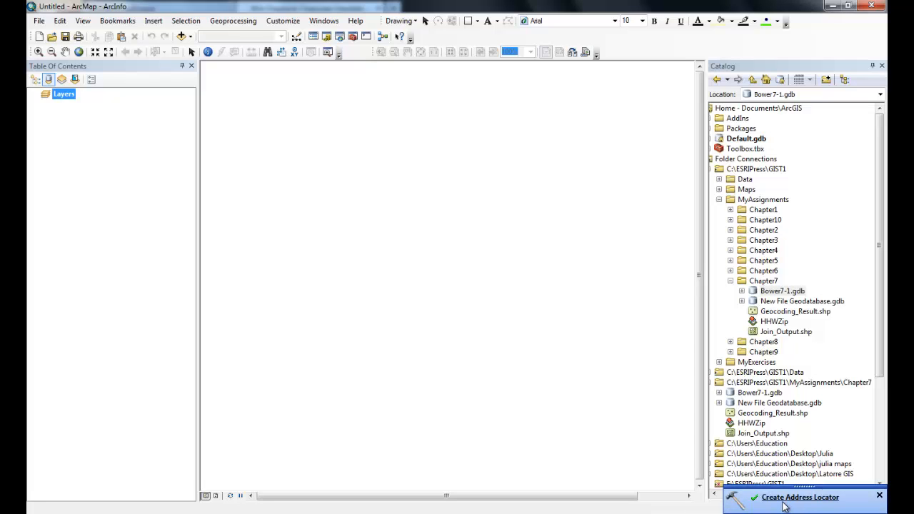
left_click(742, 291)
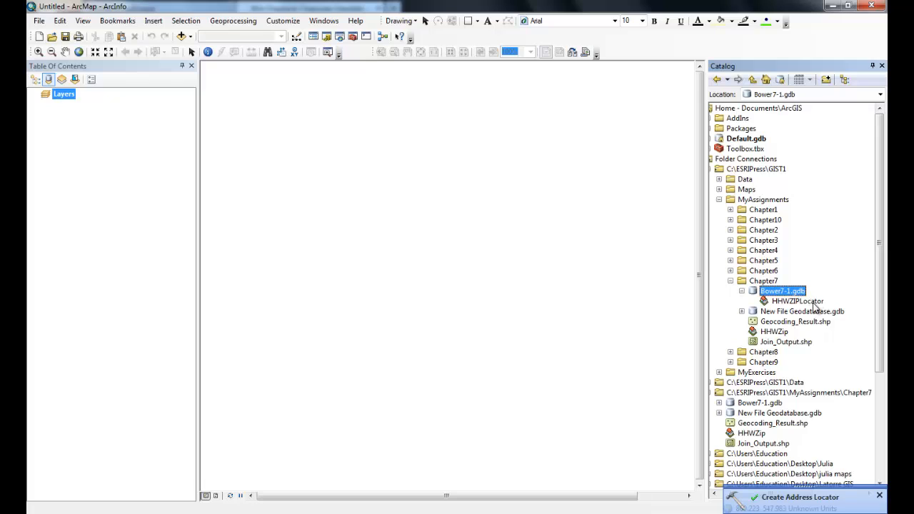